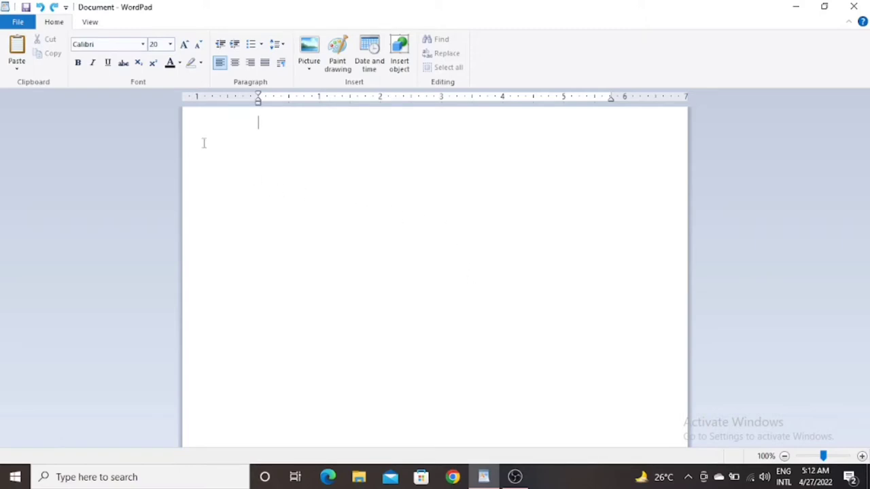
# Paste the Lorem Ipsum paragraph into the document and jump the caret with End
pyautogui.click(17, 46)
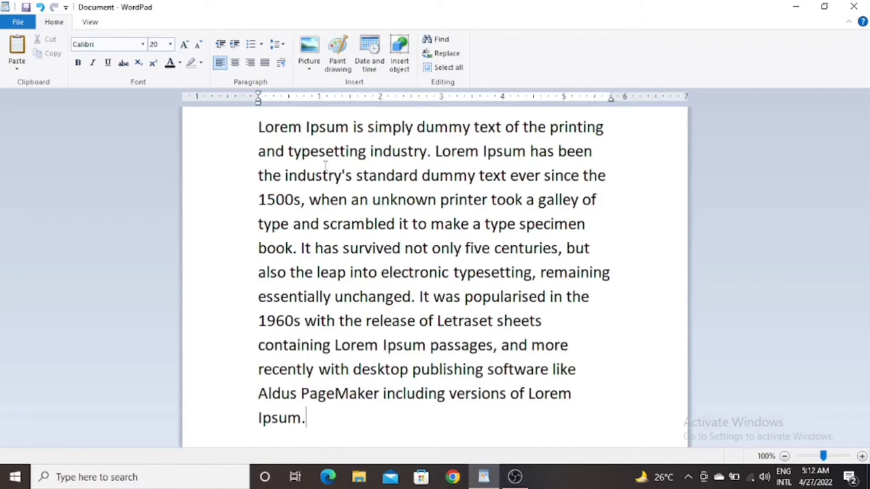
pyautogui.click(258, 127)
pyautogui.press('End')
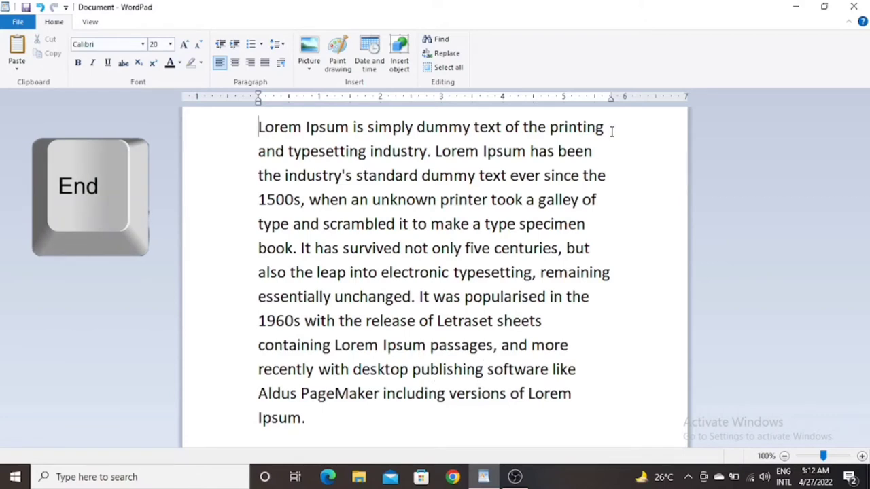
pyautogui.press('End')
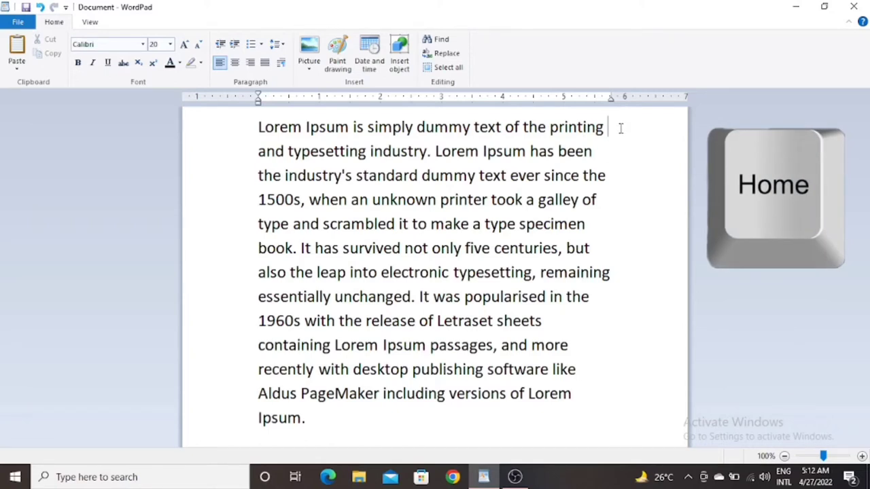
pyautogui.press('Home')
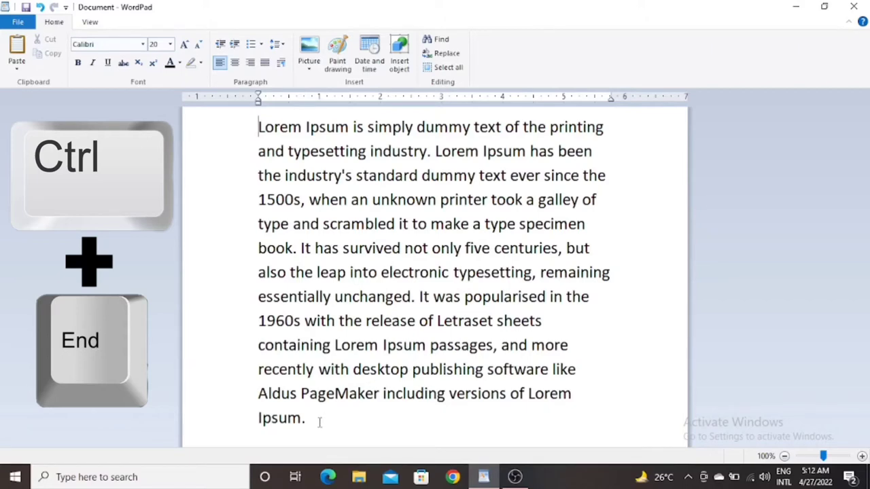
pyautogui.hotkey('ctrl', 'End')
pyautogui.click(252, 134)
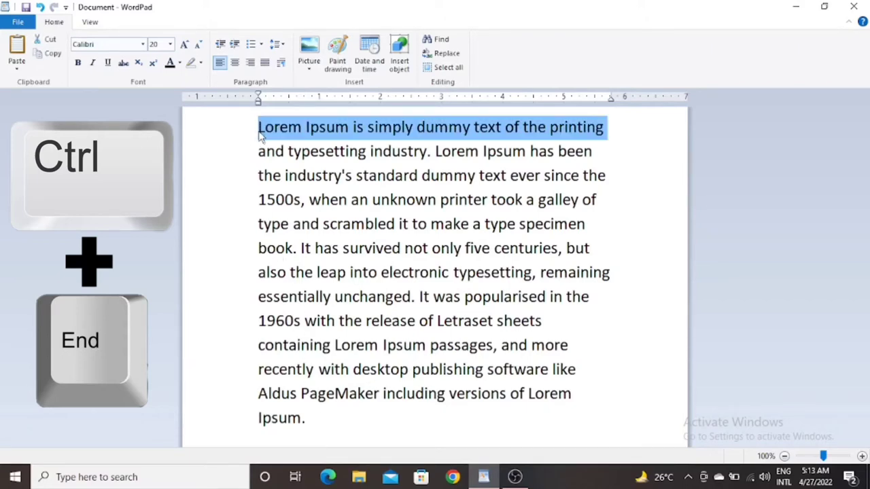
pyautogui.click(260, 133)
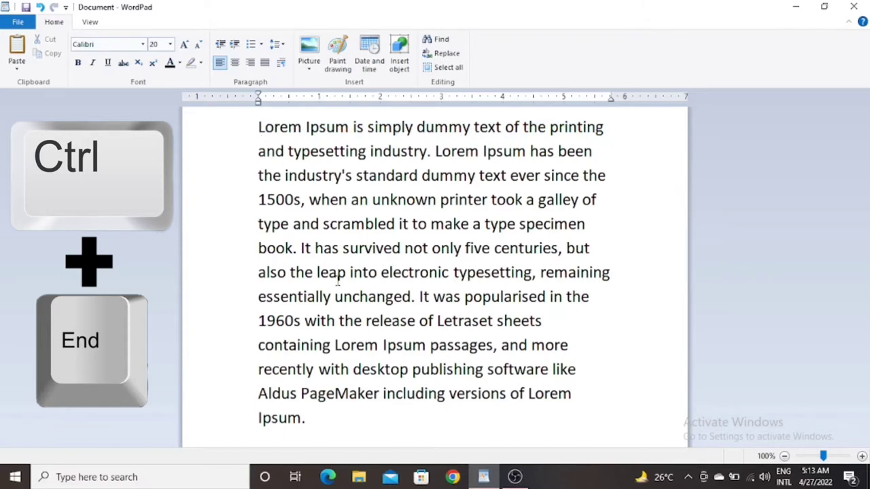
pyautogui.hotkey('ctrl', 'End')
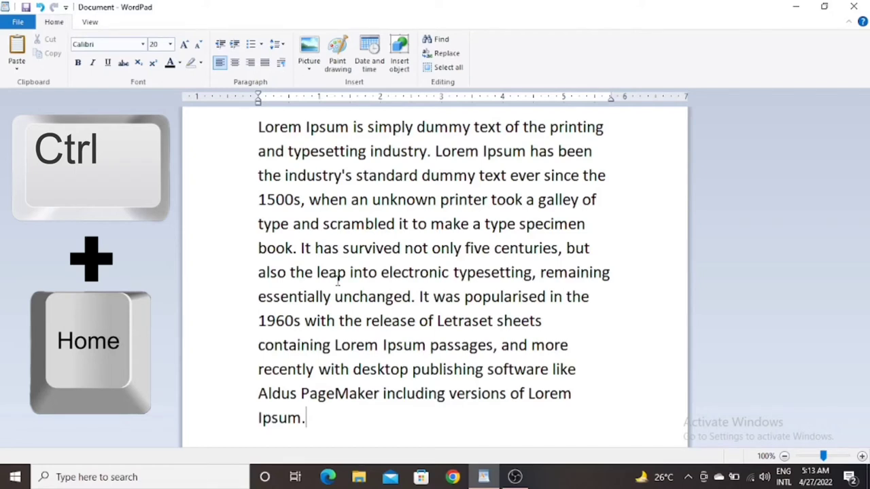
pyautogui.hotkey('ctrl', 'Home')
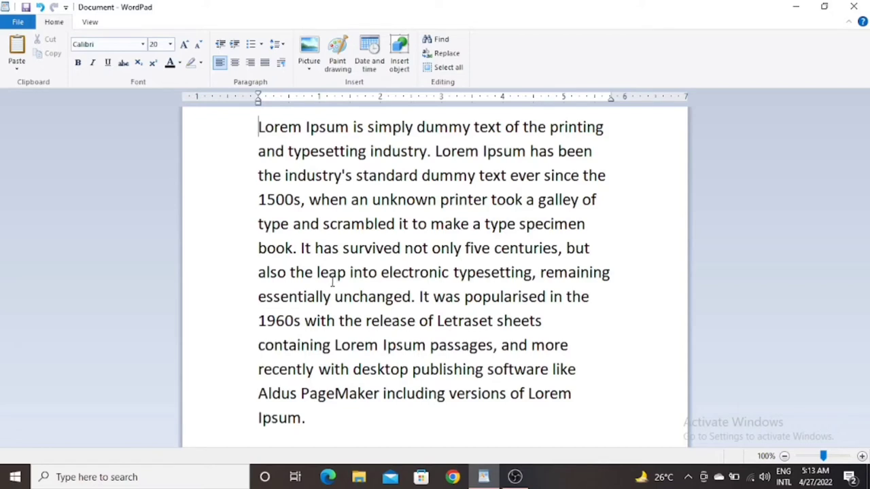
# Add blank lines after 'Ipsum.', trying undo and redo along the way
pyautogui.click(339, 419)
pyautogui.press('Return')
pyautogui.press('Return')
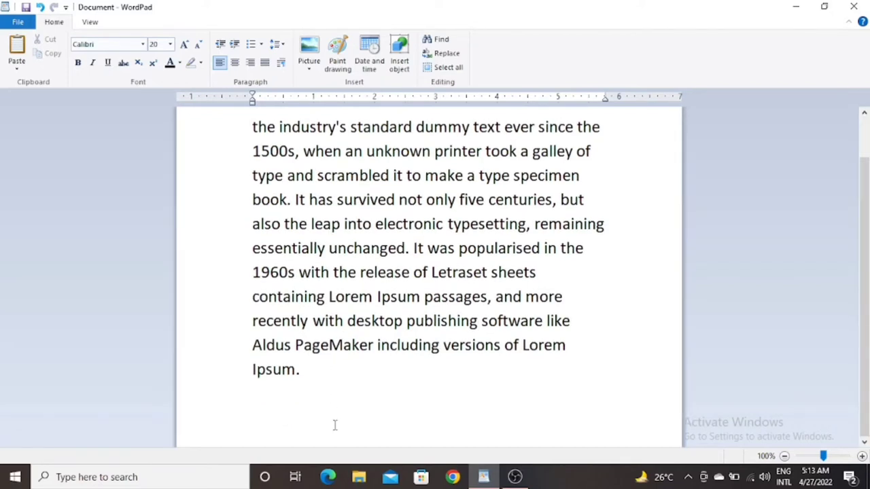
pyautogui.hotkey('ctrl', 'z')
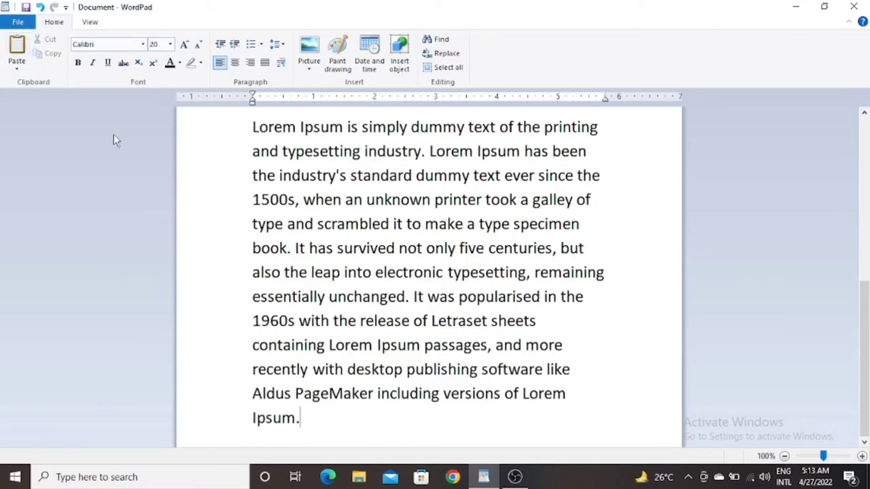
pyautogui.press('Return')
pyautogui.press('Return')
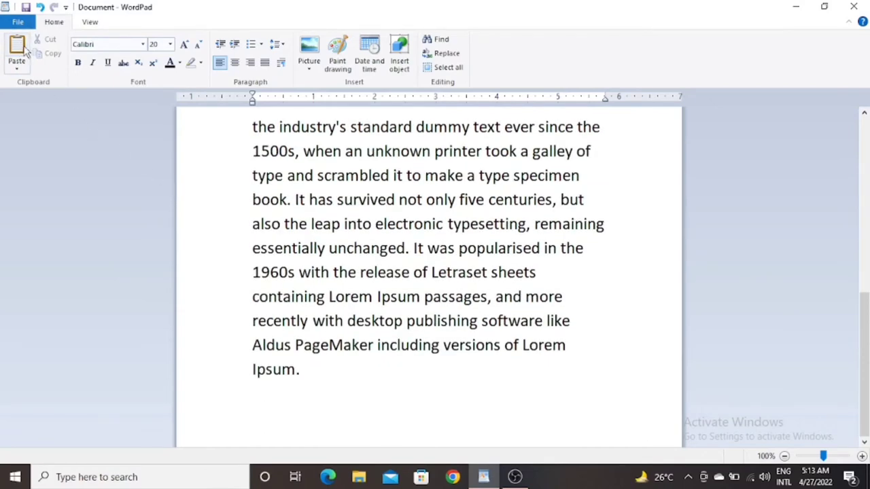
# Paste a second copy of the Lorem Ipsum paragraph below the first
pyautogui.click(16, 53)
pyautogui.scroll(3, 445, 418)
pyautogui.scroll(3, 444, 413)
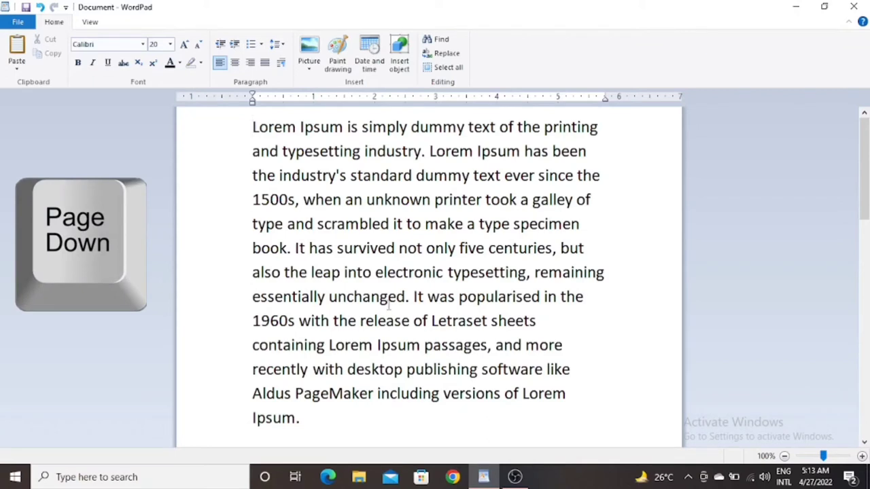
pyautogui.press('Return')
pyautogui.press('Up')
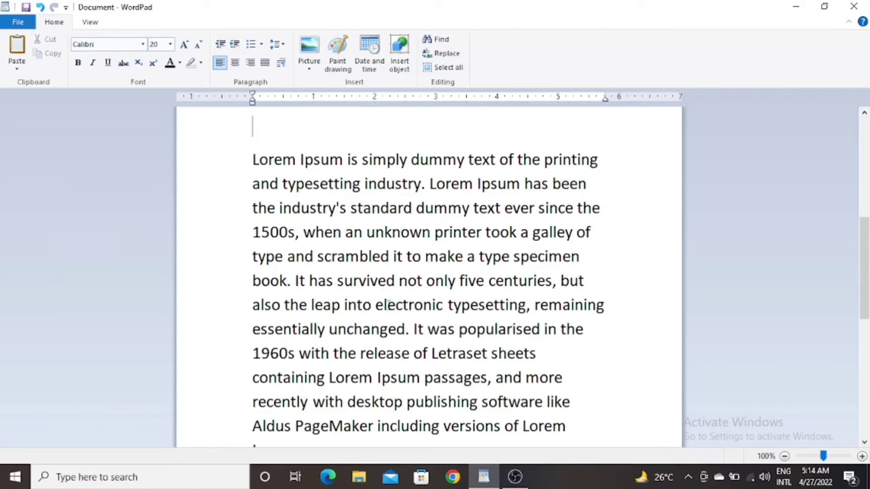
pyautogui.press('Up')
pyautogui.press('Down')
pyautogui.press('Down')
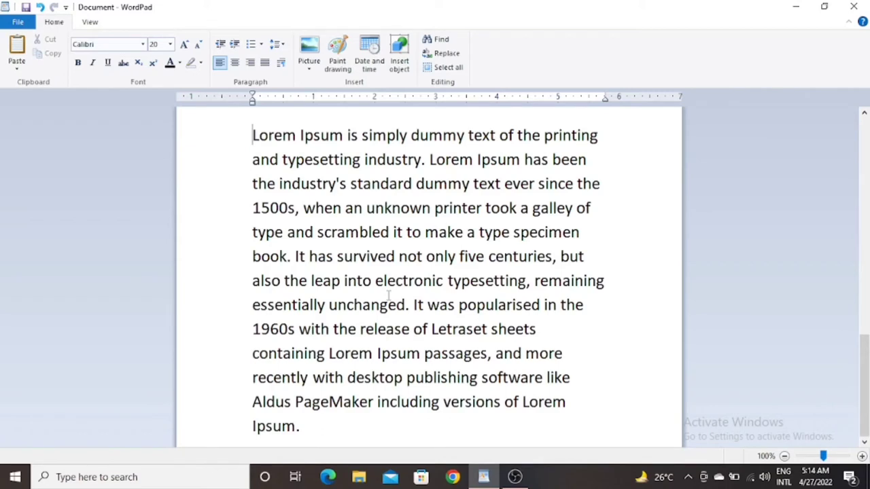
pyautogui.click(321, 427)
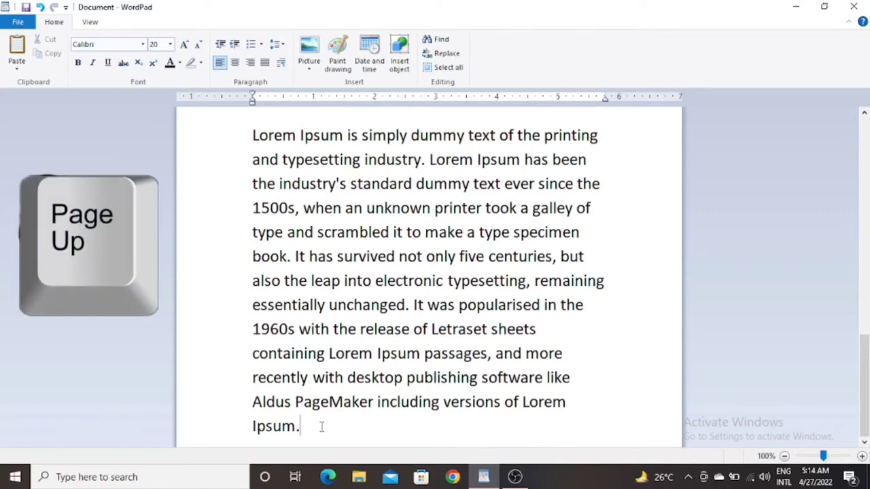
pyautogui.press('pageup')
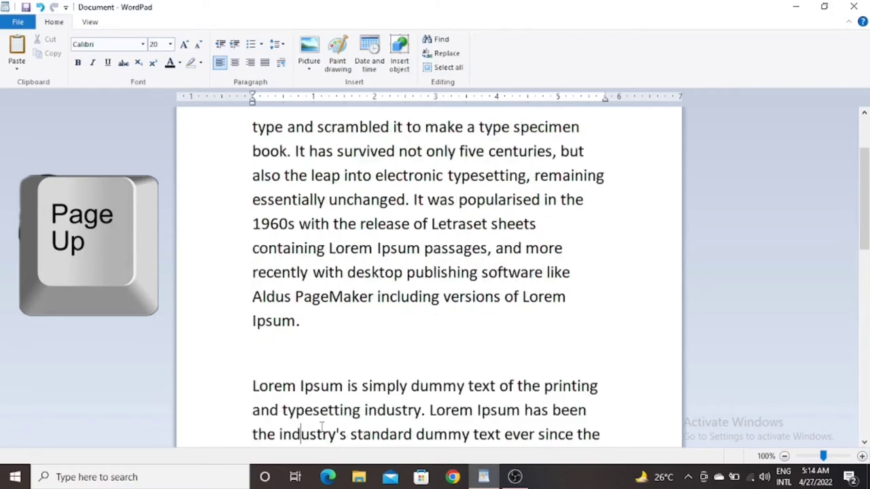
pyautogui.press('pageup')
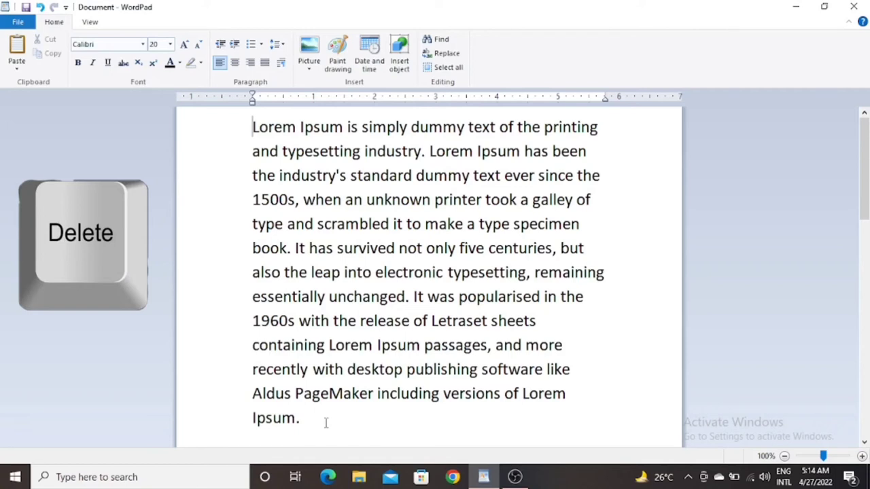
# Minimize WordPad and delete the Demo folder and the DSC07606 photo from the desktop
pyautogui.click(794, 8)
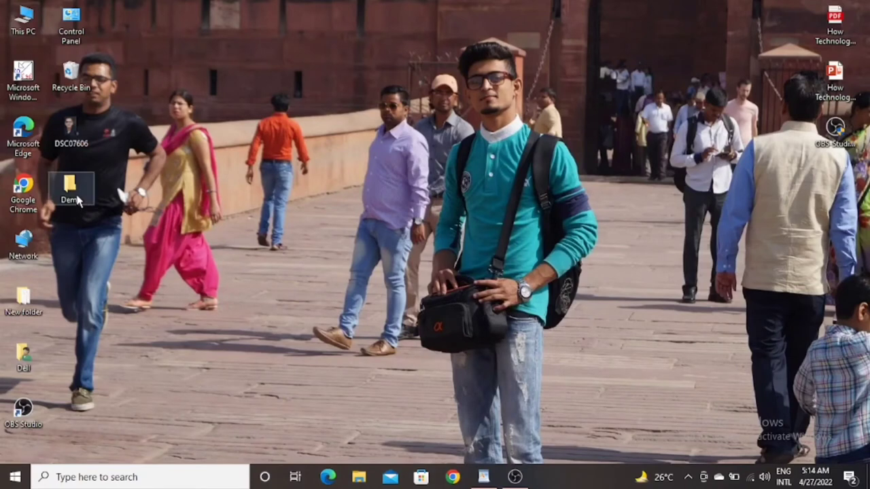
pyautogui.click(78, 199)
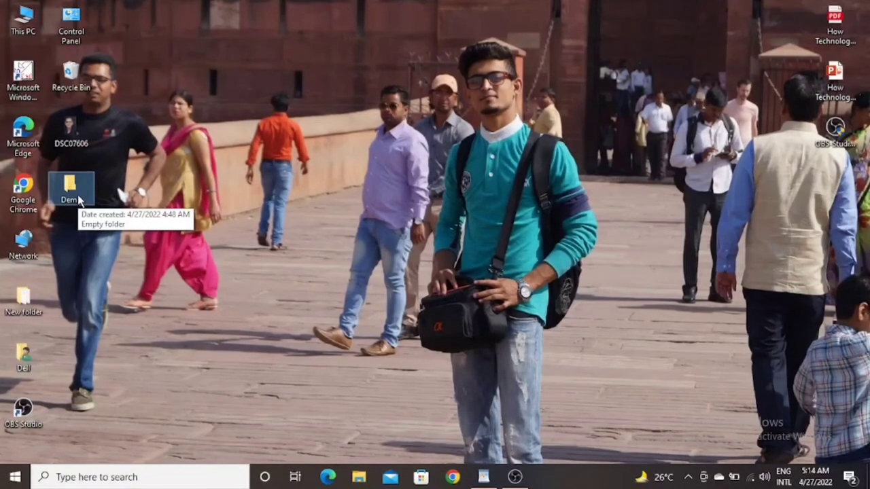
pyautogui.press('Delete')
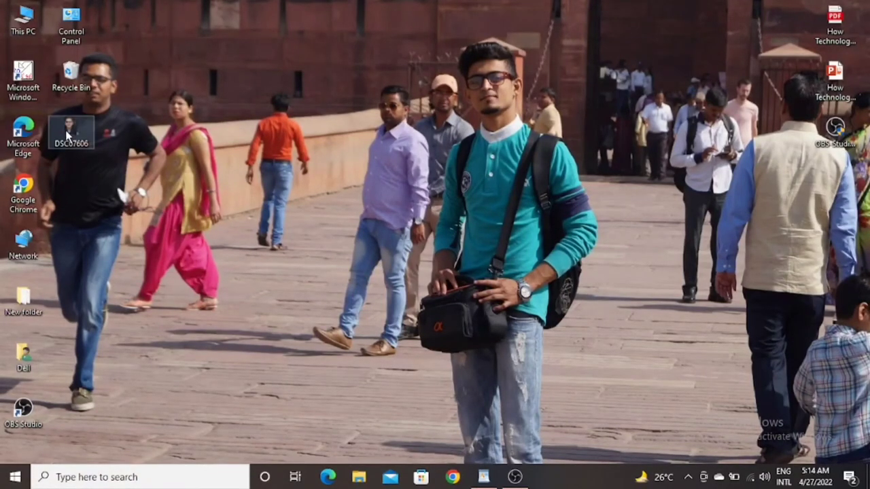
pyautogui.moveTo(71, 134)
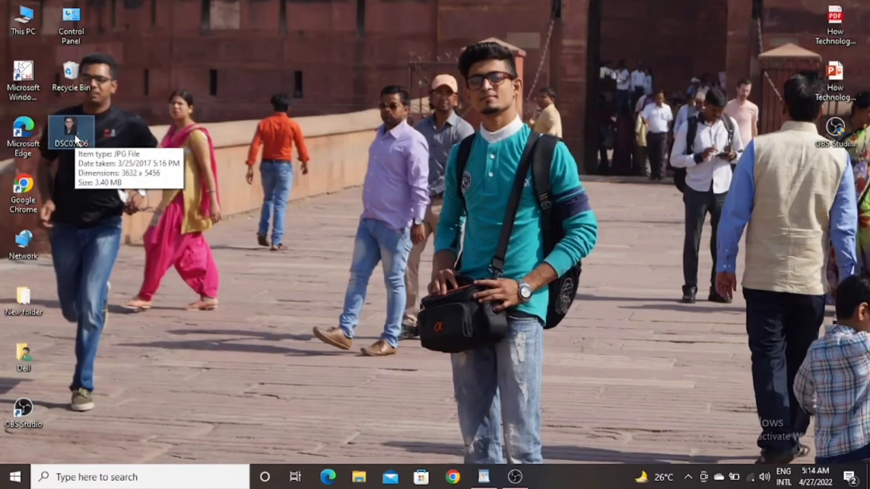
pyautogui.press('Delete')
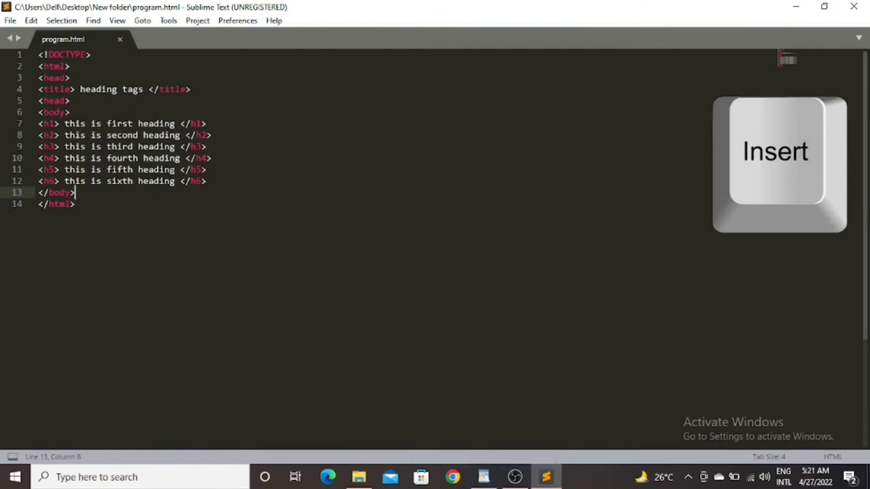
pyautogui.click(483, 477)
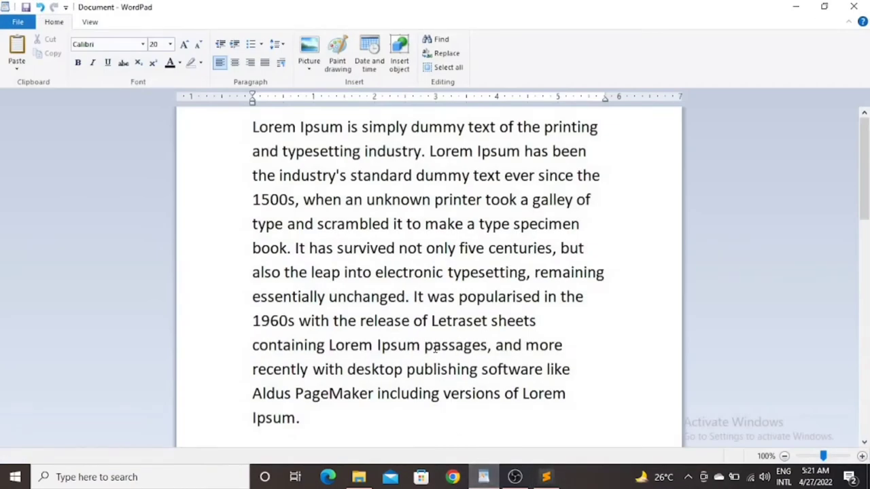
pyautogui.click(259, 129)
pyautogui.click(552, 479)
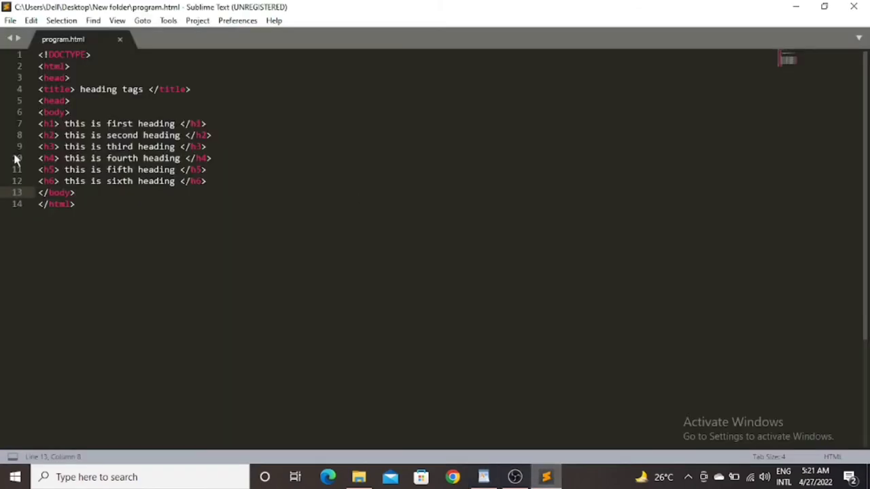
pyautogui.click(64, 180)
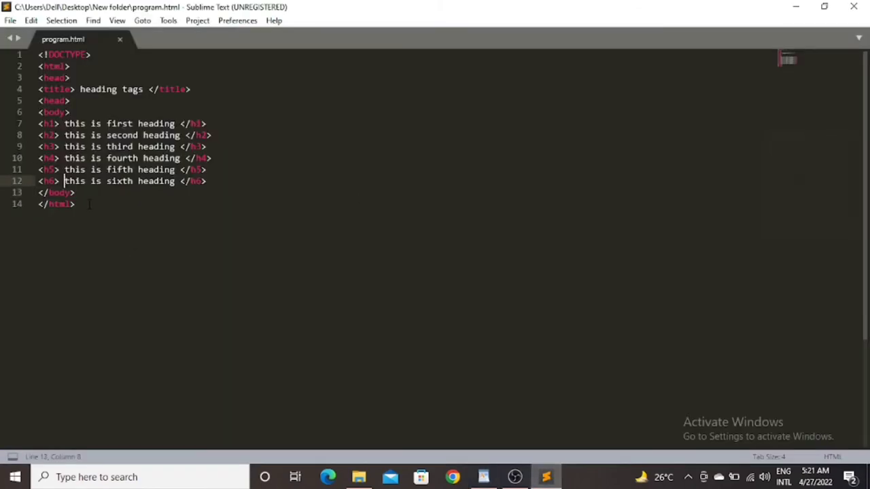
pyautogui.press('Insert')
pyautogui.click(63, 124)
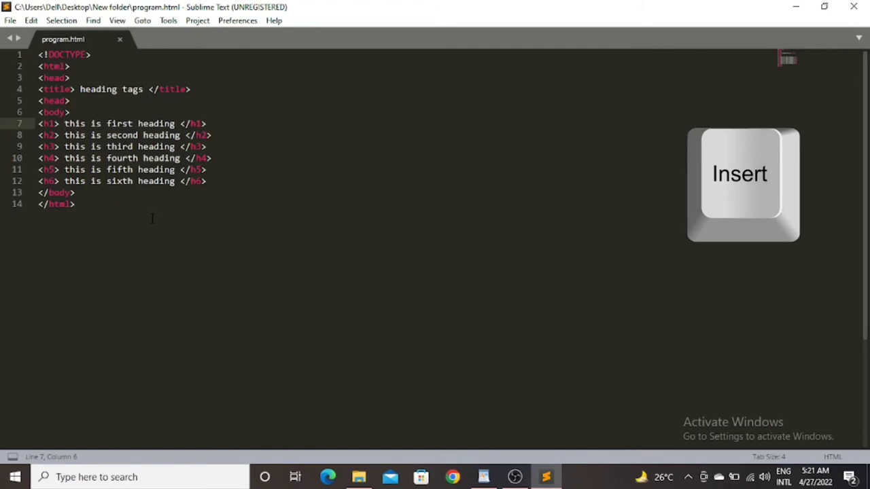
# Turn on overwrite mode and type over line 7 so it reads 'abcd 1234 is first heading'
pyautogui.press('Insert')
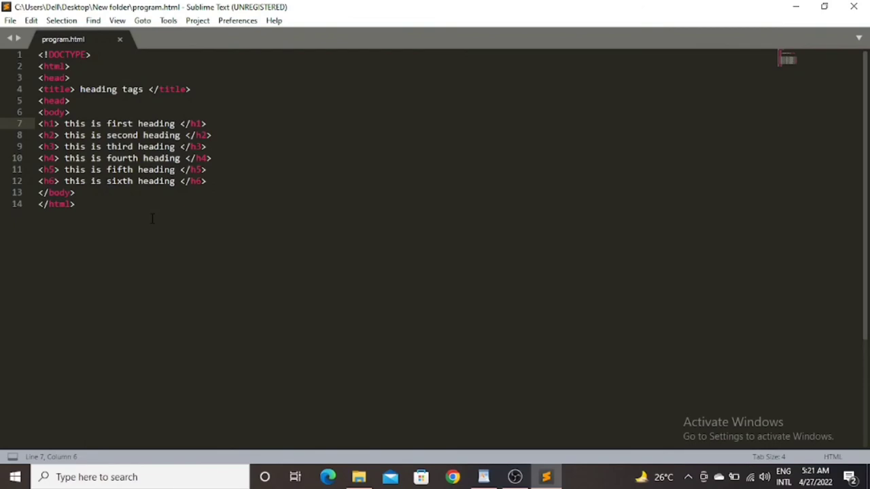
pyautogui.write('abc')
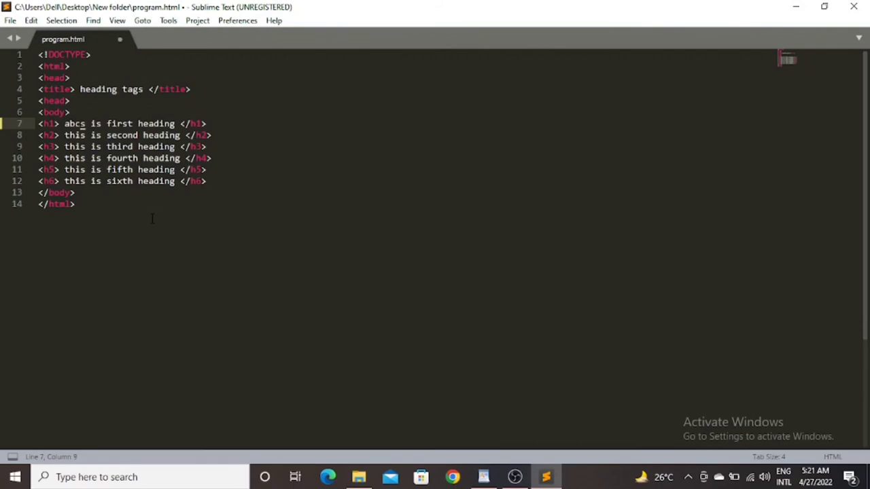
pyautogui.write('d')
pyautogui.write('t')
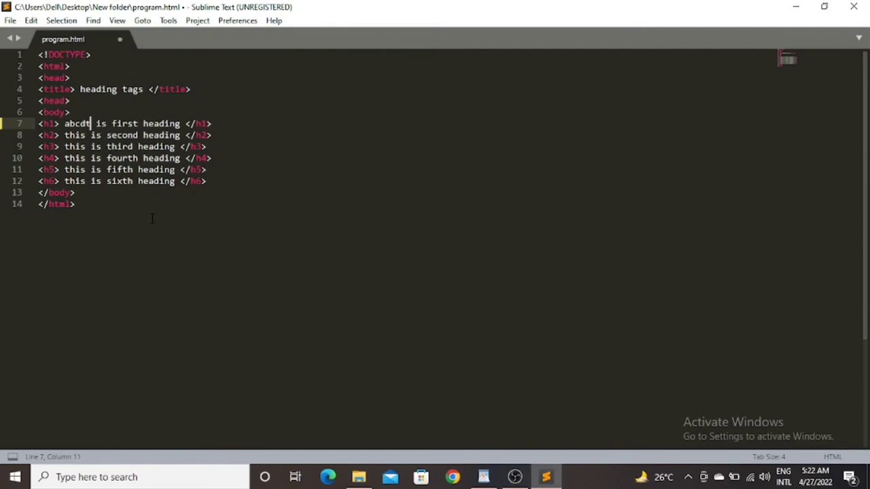
pyautogui.write('hat')
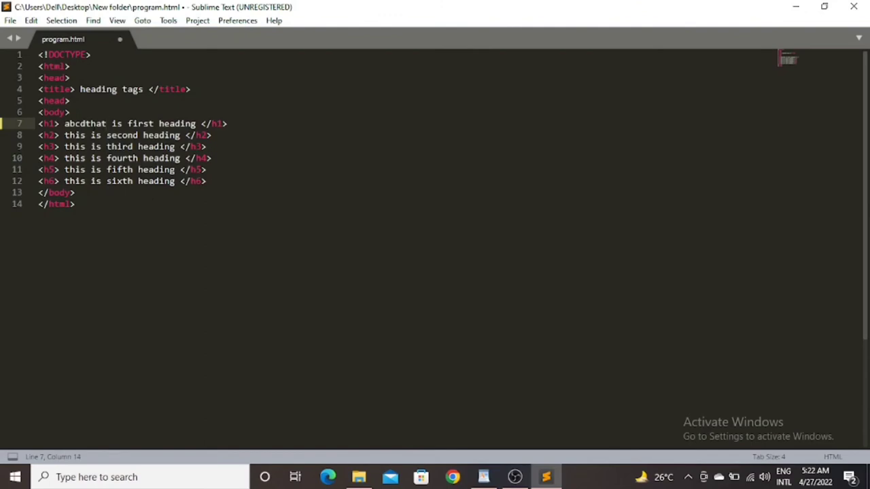
pyautogui.press('Left')
pyautogui.press('Left')
pyautogui.press('Left')
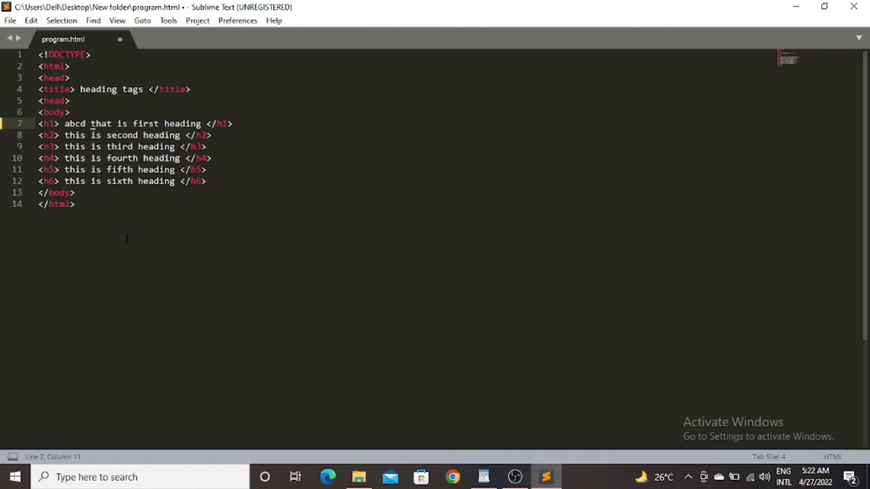
pyautogui.write('1234')
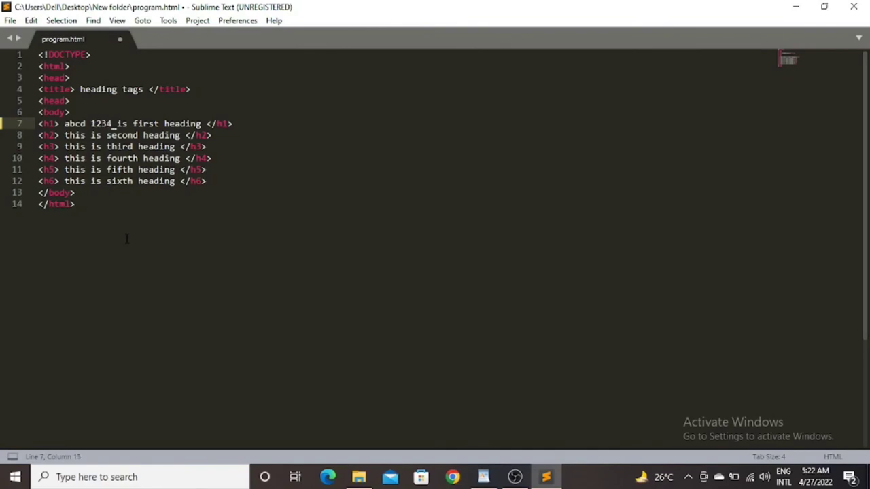